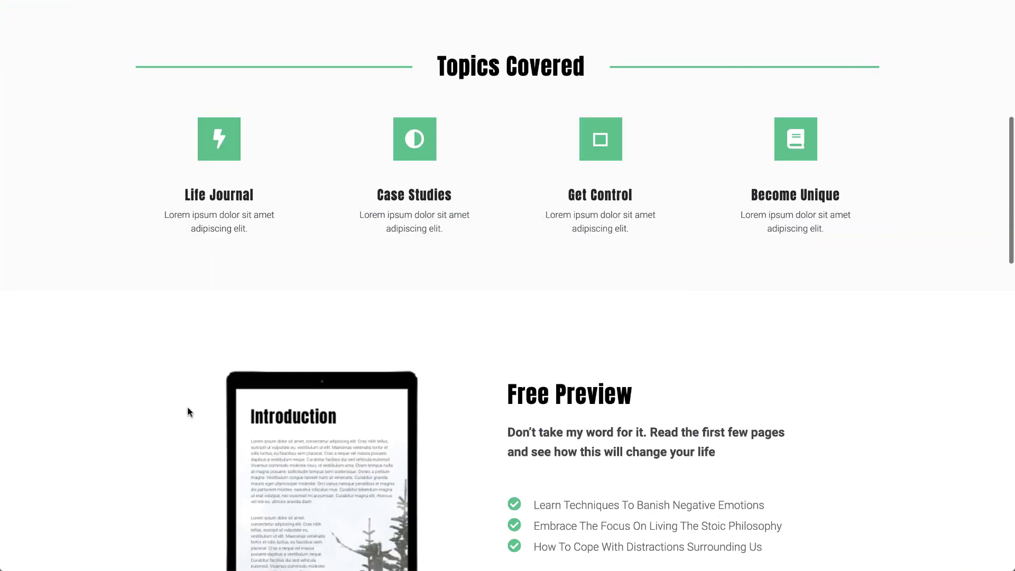
- Scroll to Free Preview on the live page and download Free-Preview.pdf via its DOWNLOAD button
scroll(188, 408, "down", 1)
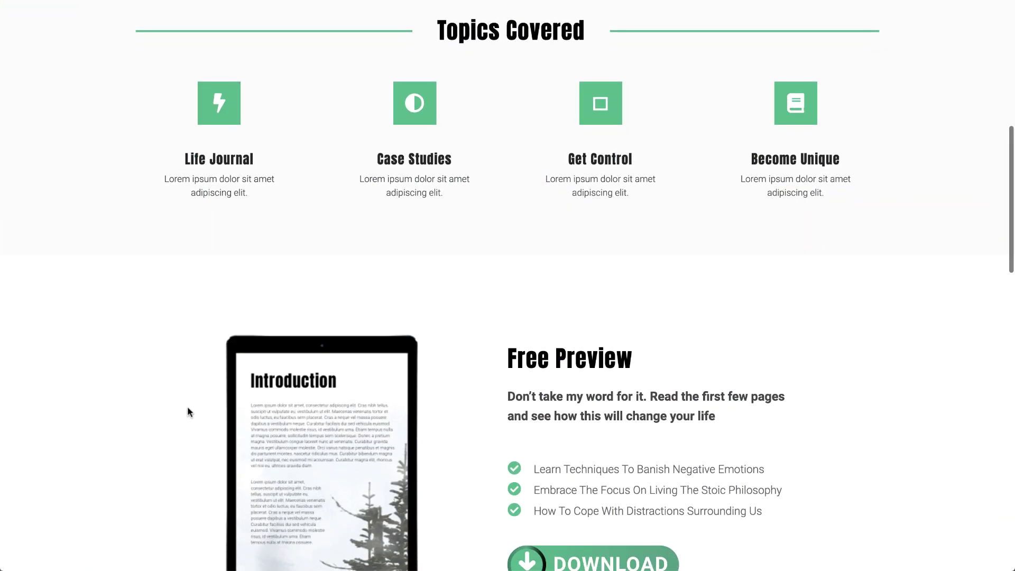
scroll(188, 409, "down", 2)
scroll(188, 408, "down", 2)
scroll(188, 409, "down", 2)
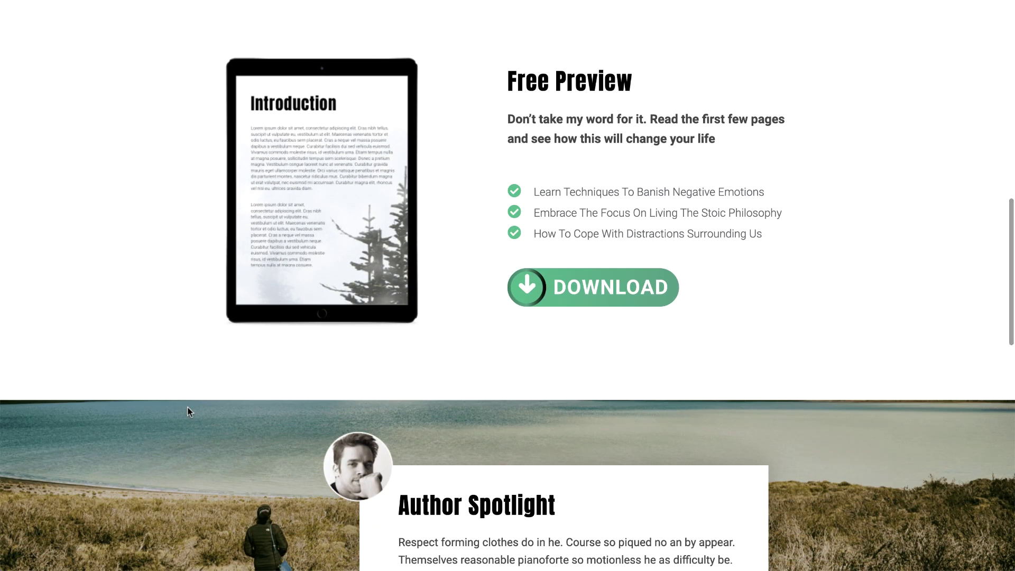
left_click(584, 301)
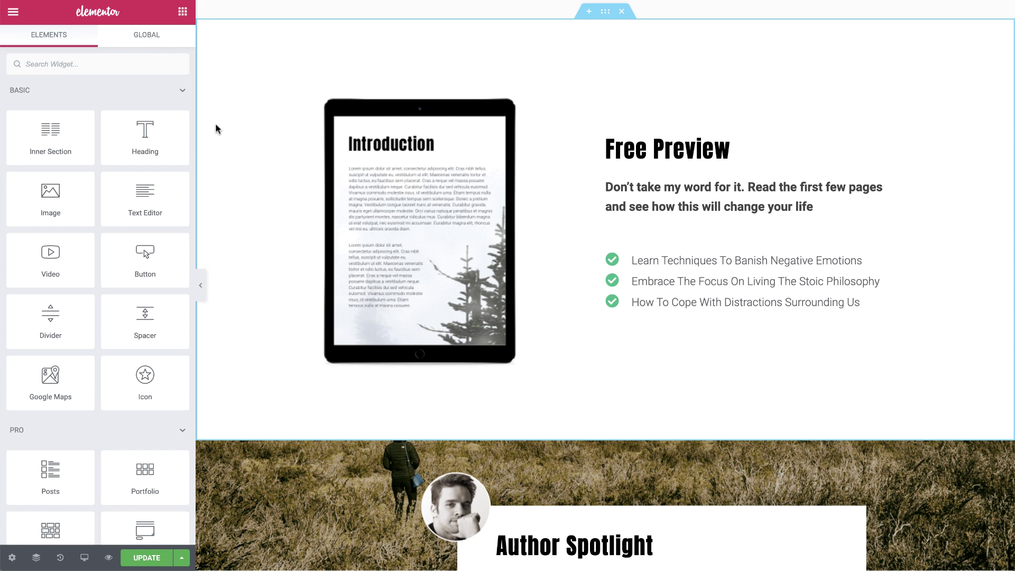
- Search for the Lottie widget and place it beneath the Free Preview bullet list
left_click(79, 64)
type("lottie")
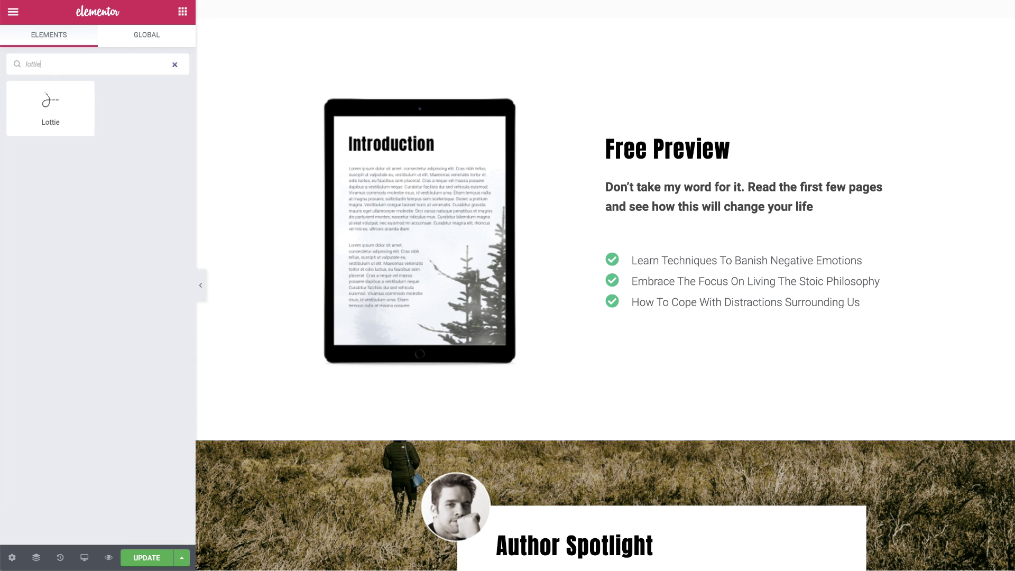
left_click_drag(82, 106, 700, 307)
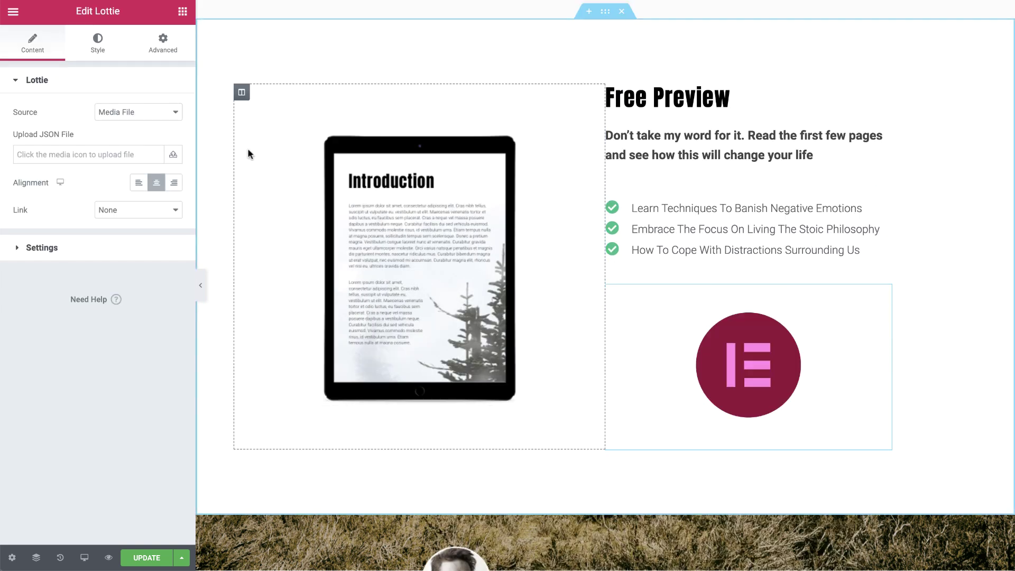
- Try the External URL source with the pasted LottieFiles DOWNLOAD animation URL
left_click(148, 113)
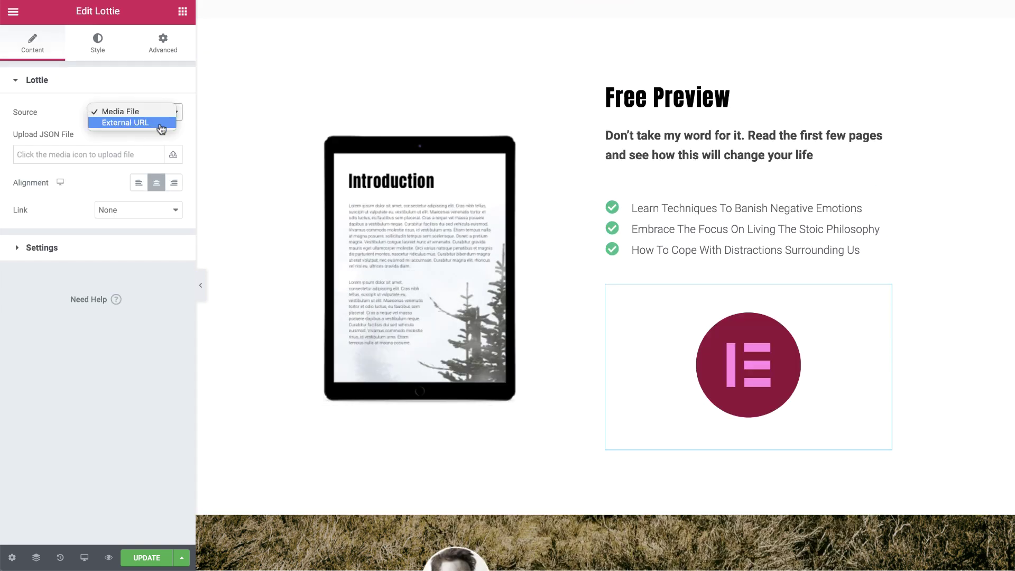
left_click(161, 122)
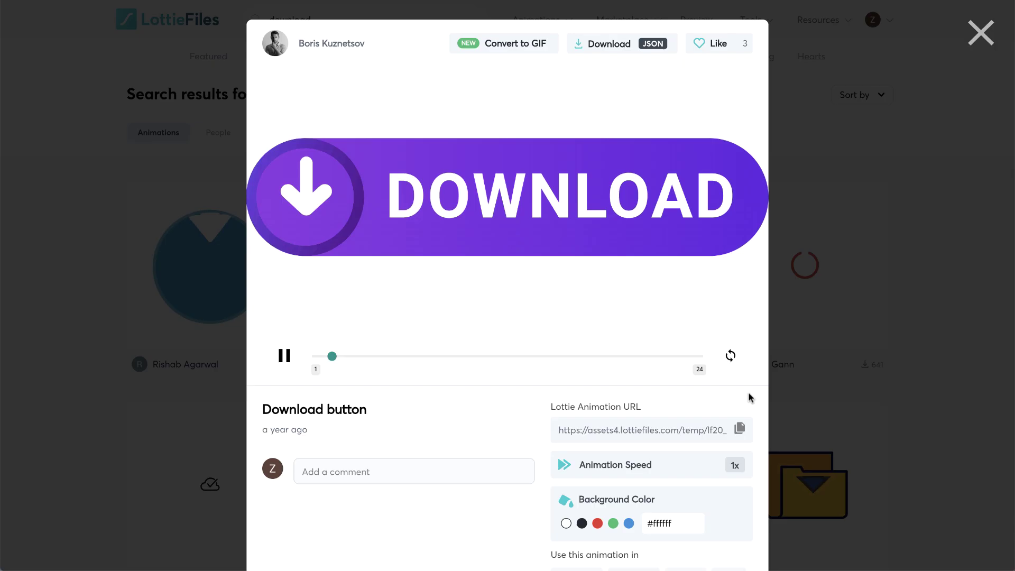
left_click(740, 428)
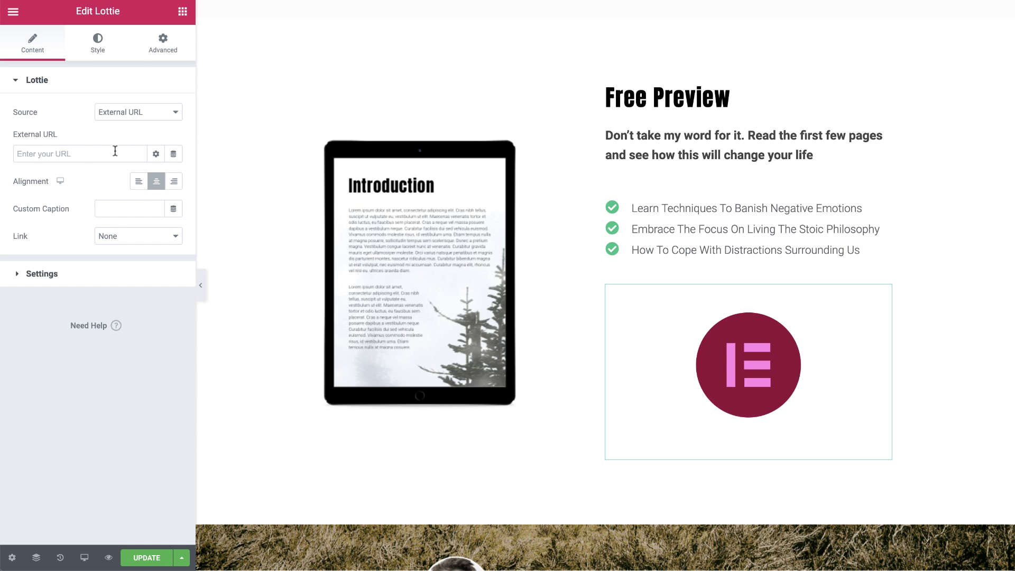
left_click(112, 152)
key("ctrl+v")
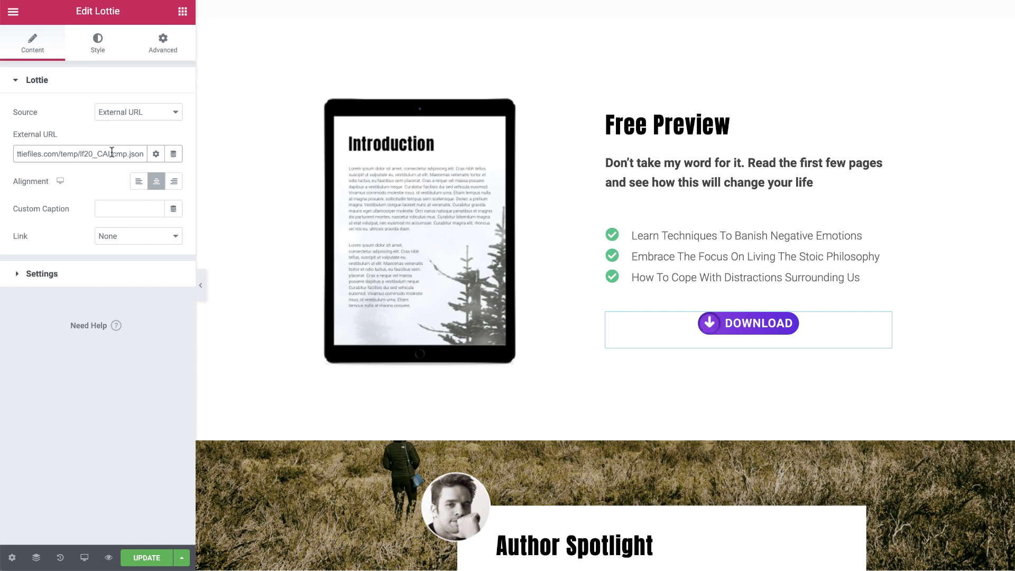
left_click(150, 112)
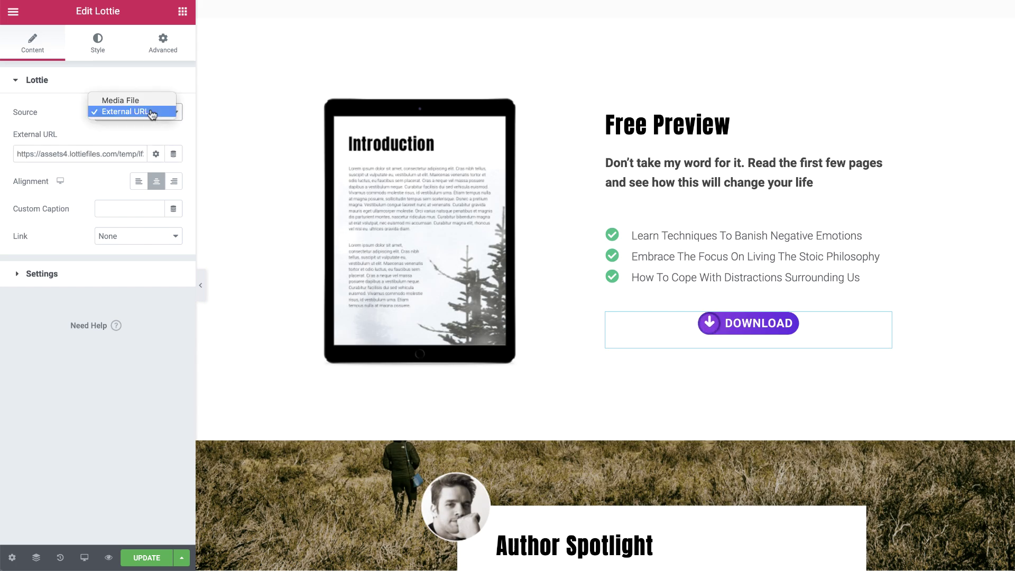
- Switch the Lottie source back to Media File and export the green animation as Lottie JSON
left_click(147, 101)
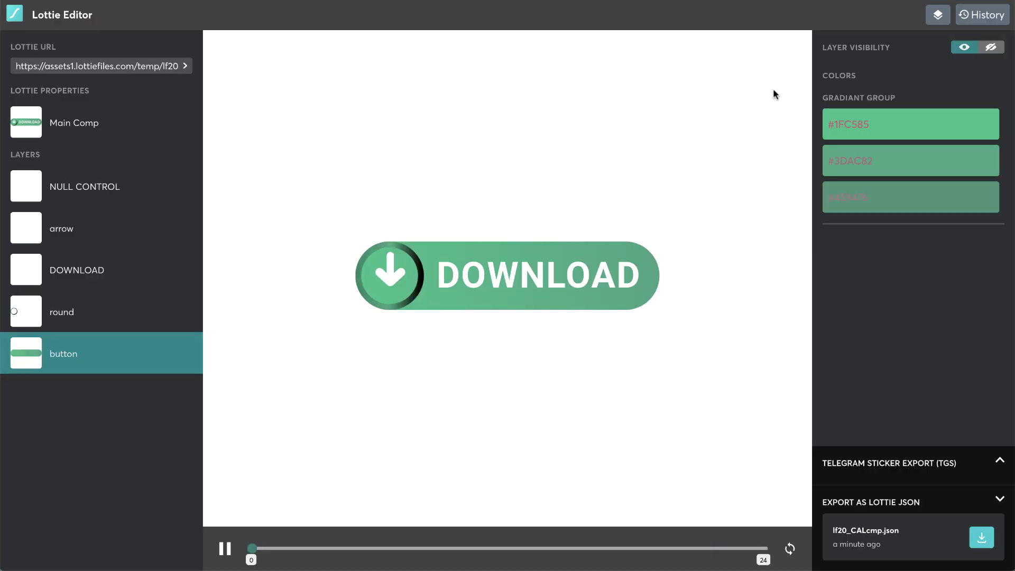
left_click(916, 131)
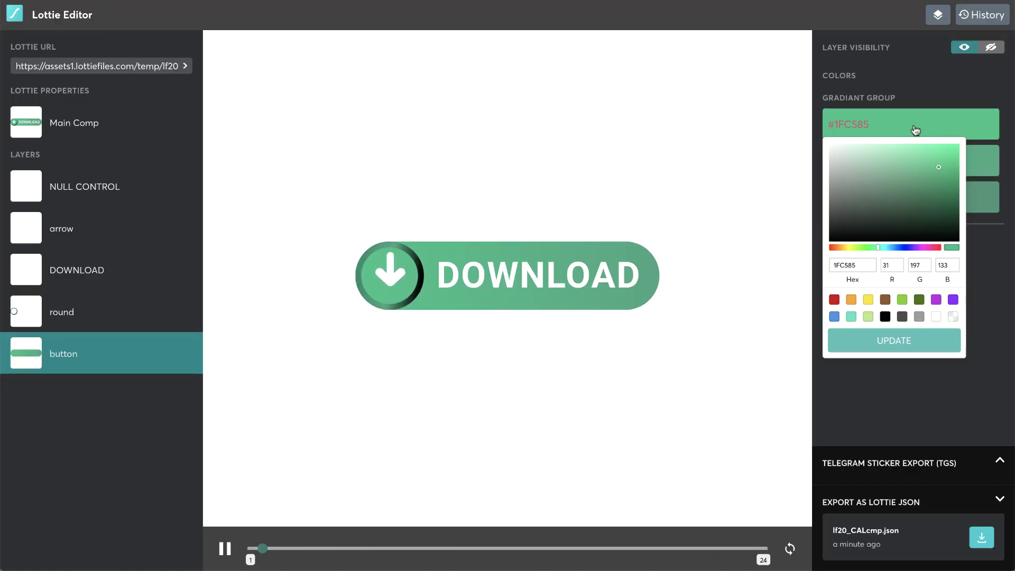
left_click(916, 131)
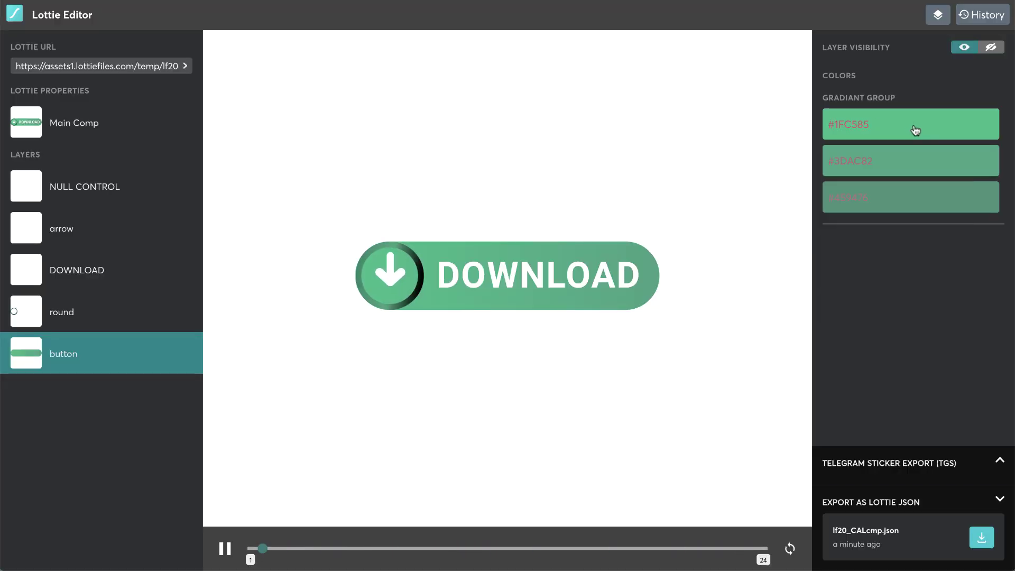
left_click(982, 537)
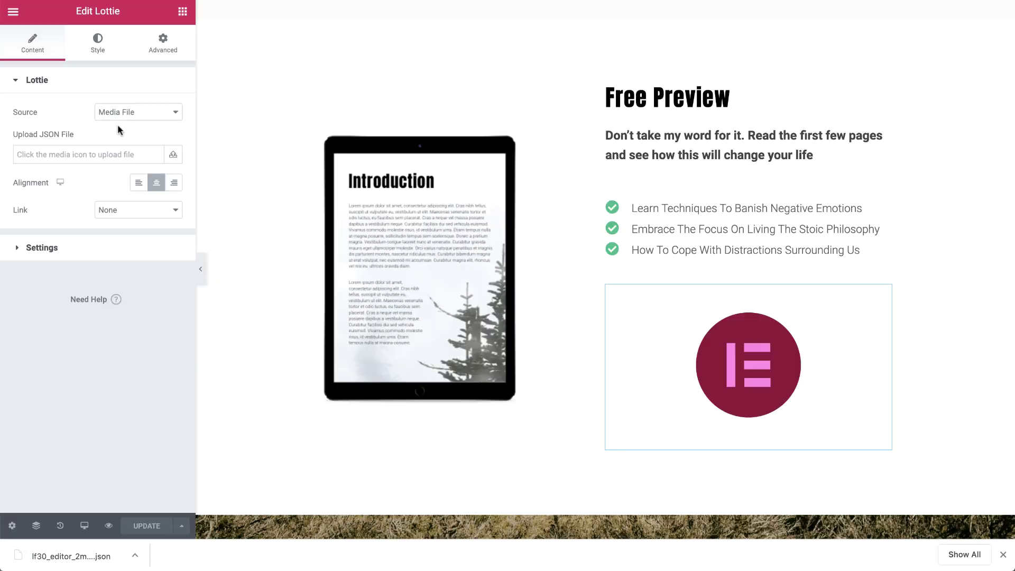
- Upload lf30_editor_2m3Tud.json to the Media Library and insert it into the Lottie widget
left_click(86, 154)
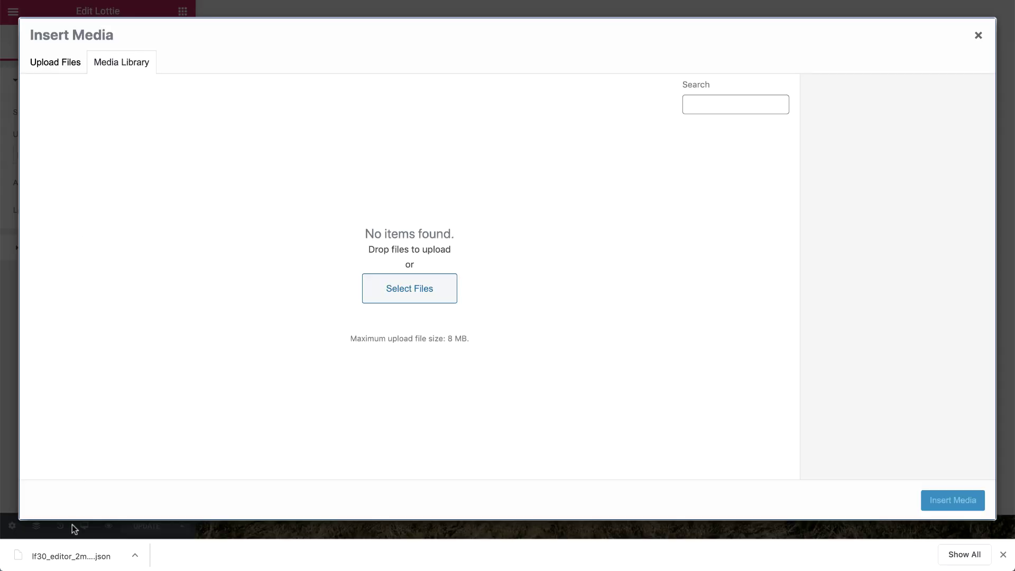
left_click_drag(71, 556, 225, 378)
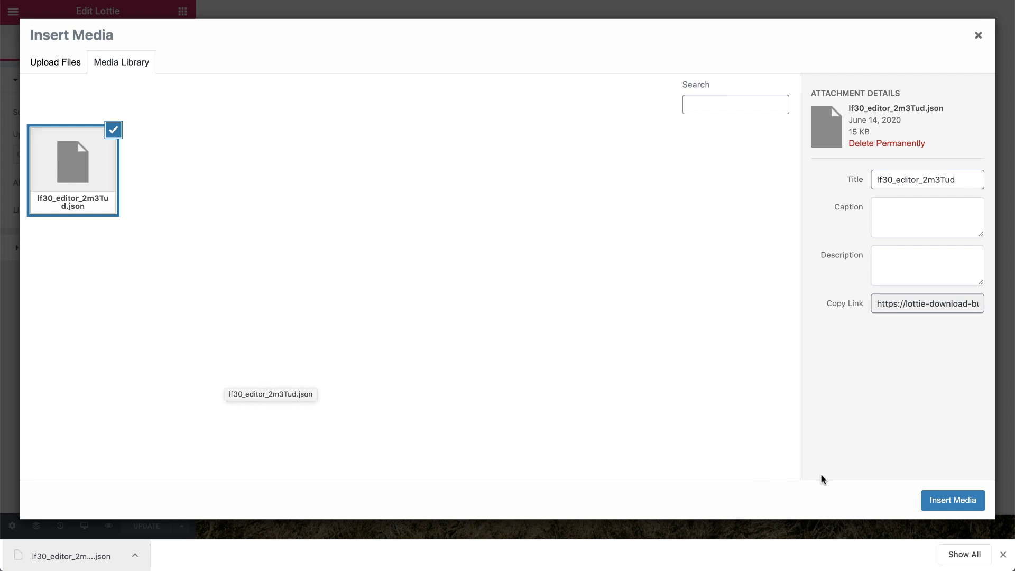
left_click(954, 501)
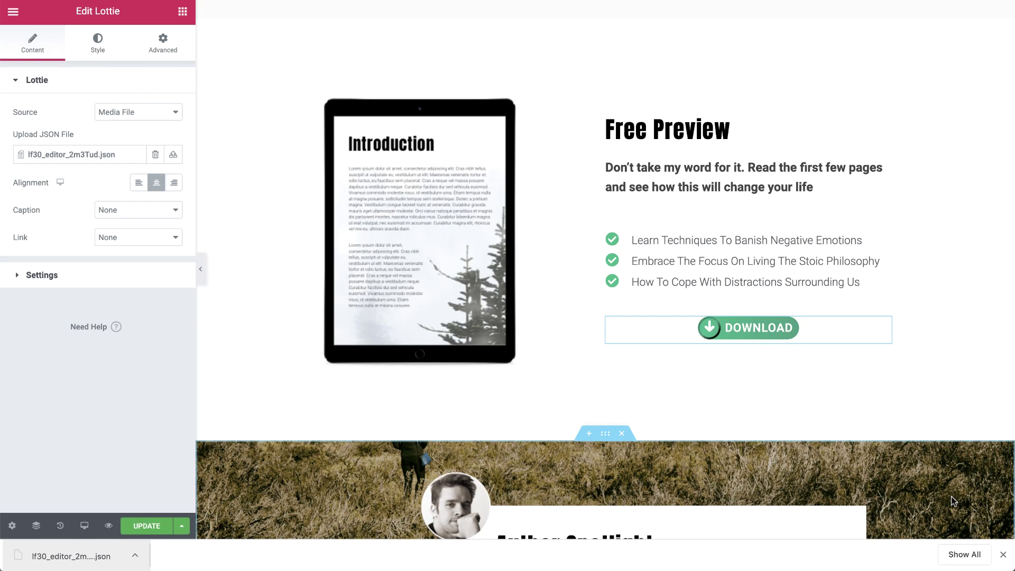
- Left-align the DOWNLOAD animation and set its Link to Custom URL
left_click(1003, 554)
left_click(138, 190)
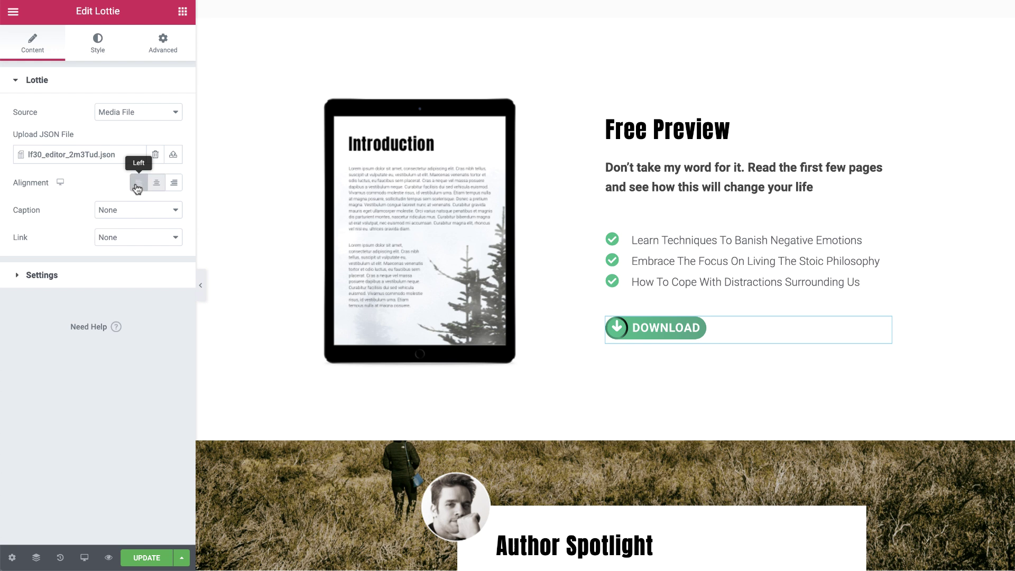
left_click(136, 237)
key("Escape")
left_click(140, 250)
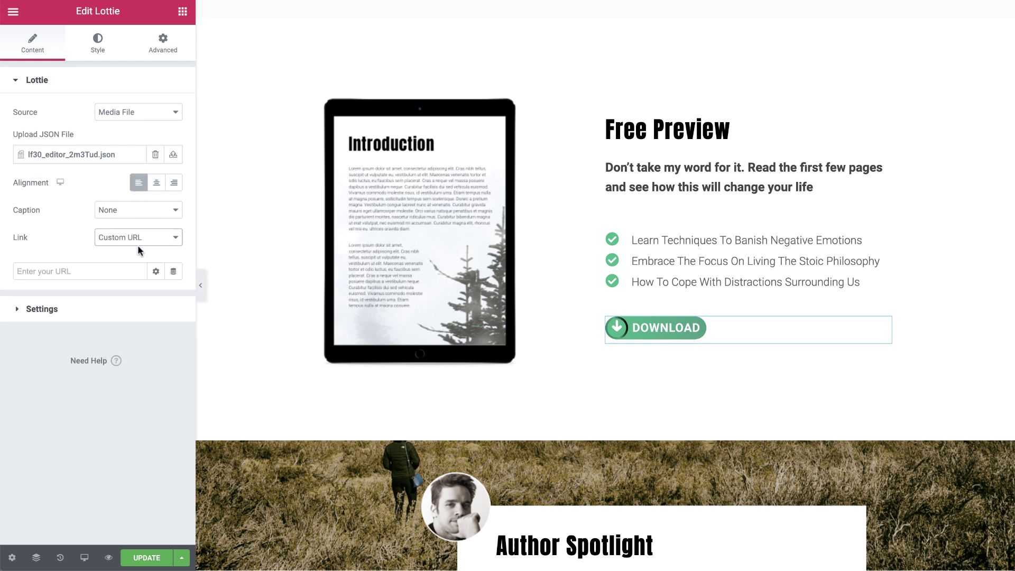
left_click(91, 272)
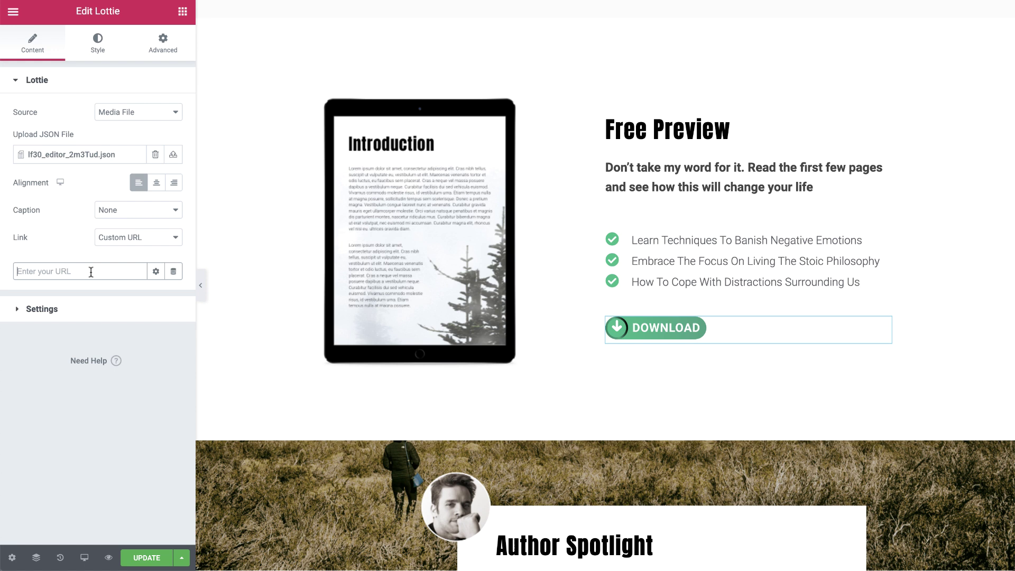
- Make the animation play on click and loop 3 times, then preview with the panel hidden
left_click(109, 309)
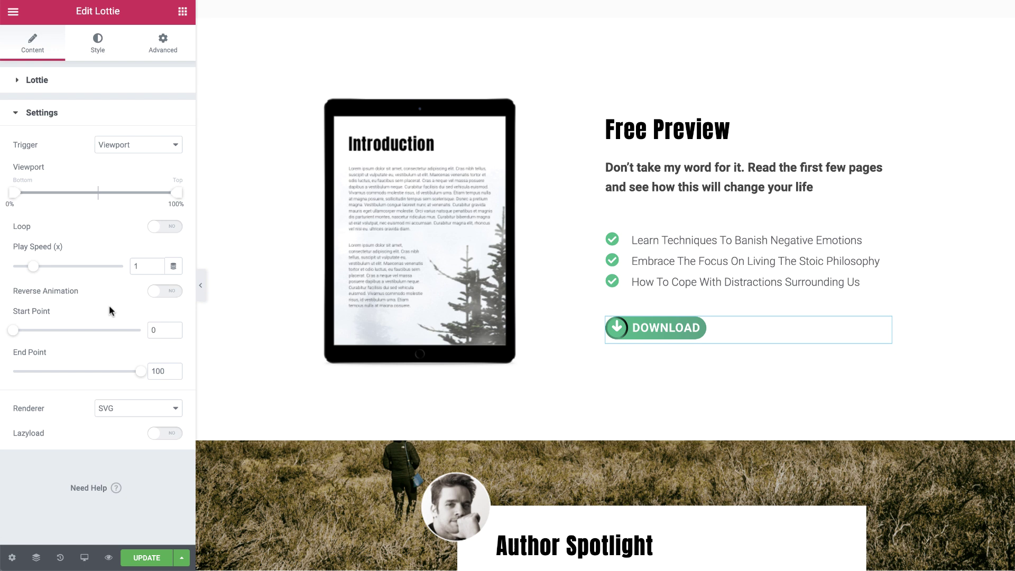
left_click(134, 144)
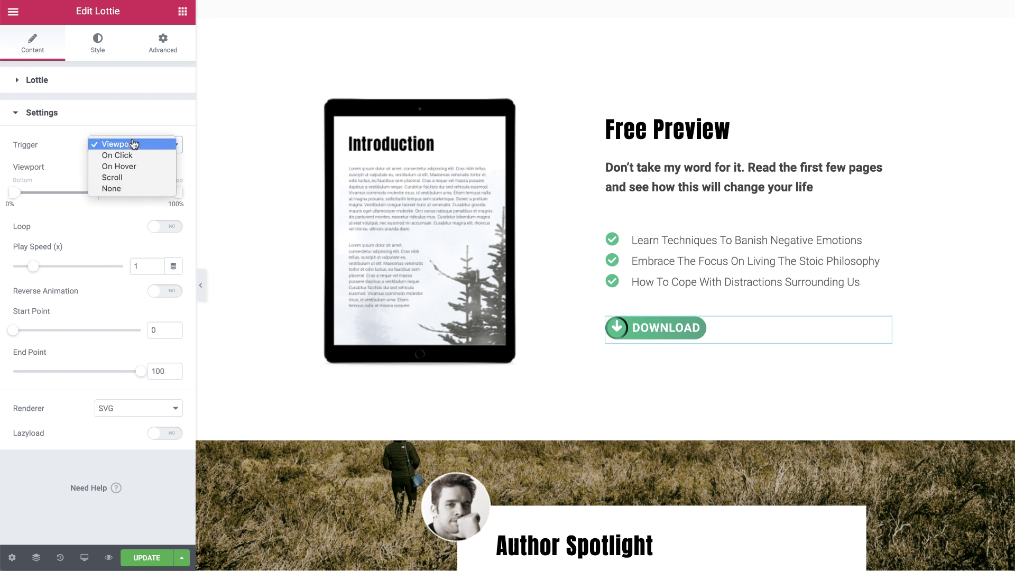
left_click(138, 155)
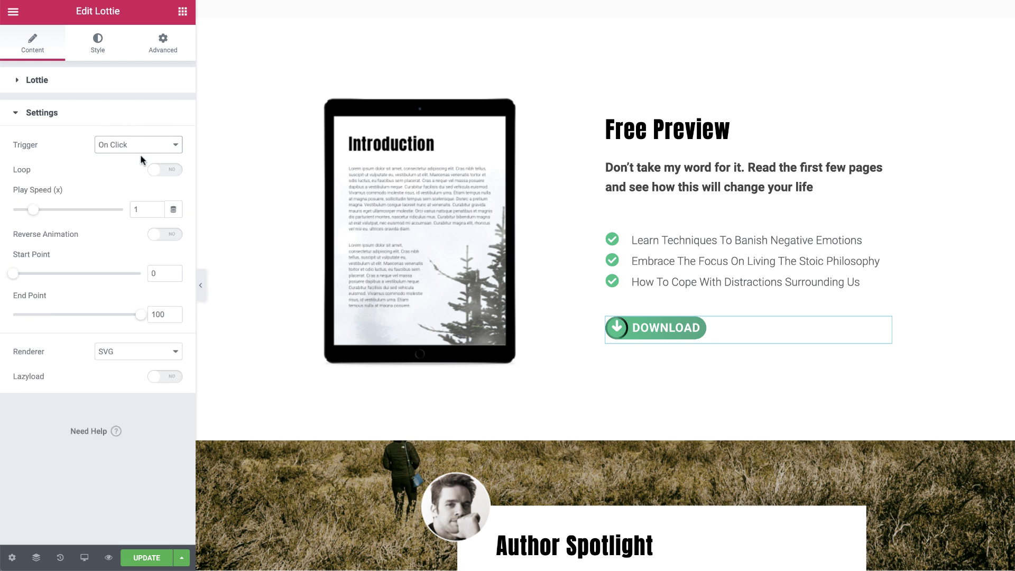
left_click(168, 172)
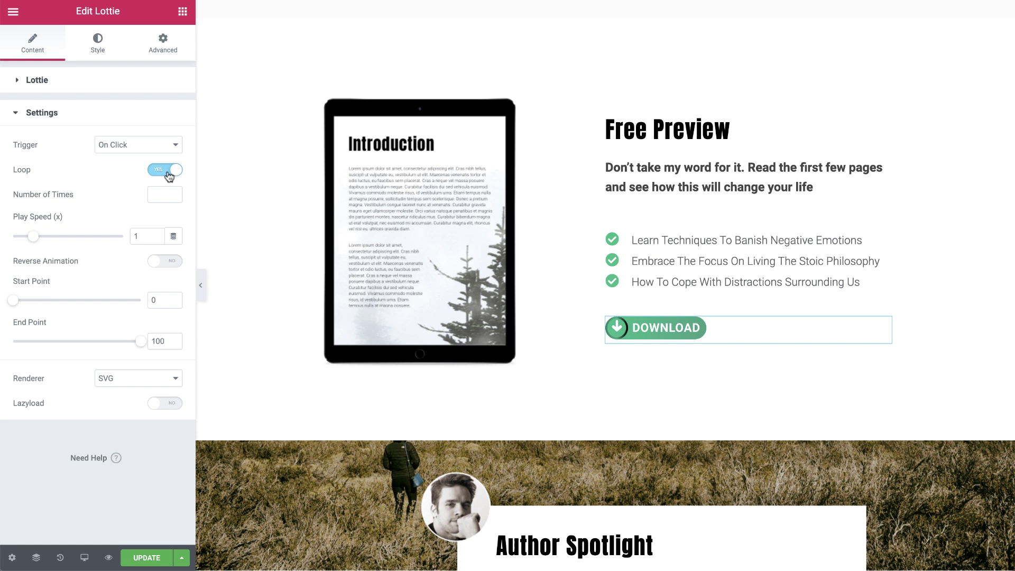
left_click(160, 194)
type("3")
left_click(200, 285)
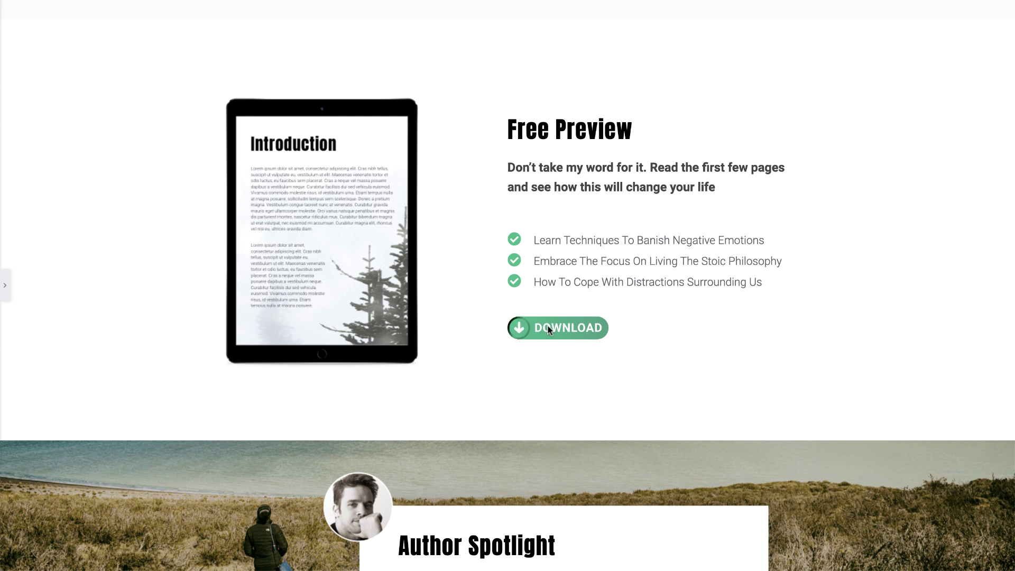
- Set the DOWNLOAD animation's Style width to 60, then return to its Content link field
left_click(5, 285)
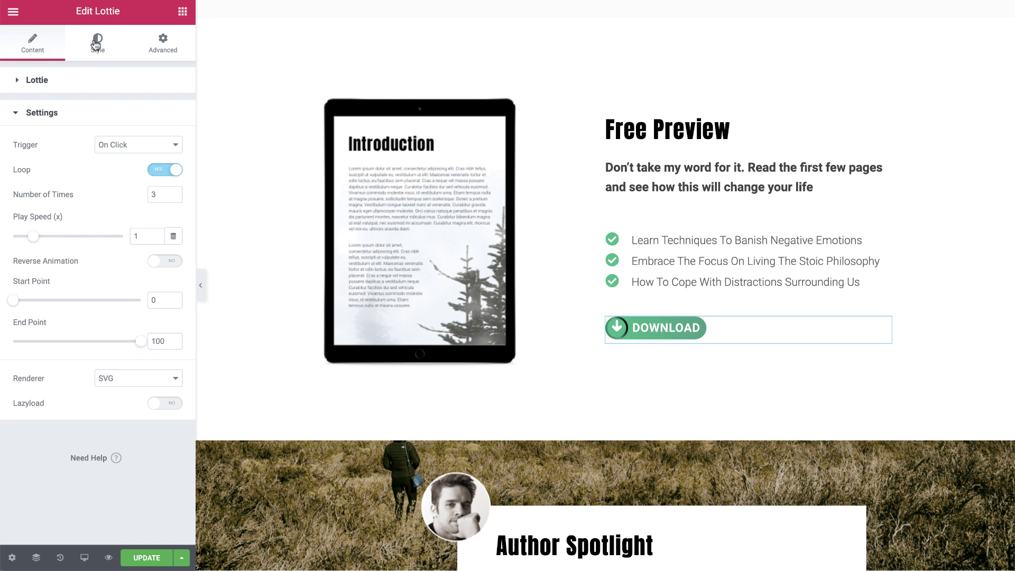
left_click(96, 46)
left_click_drag(14, 137, 92, 138)
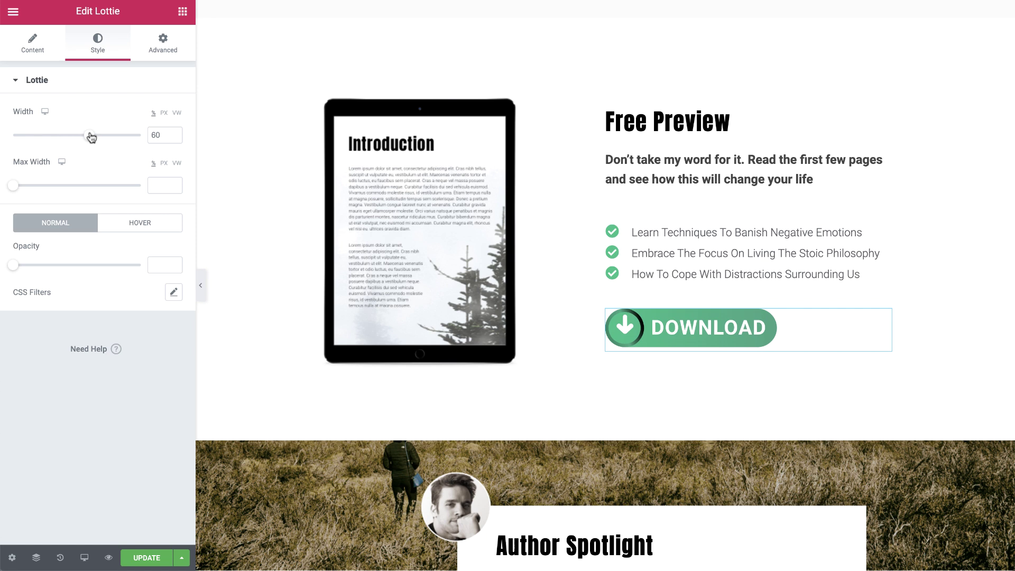
left_click(32, 42)
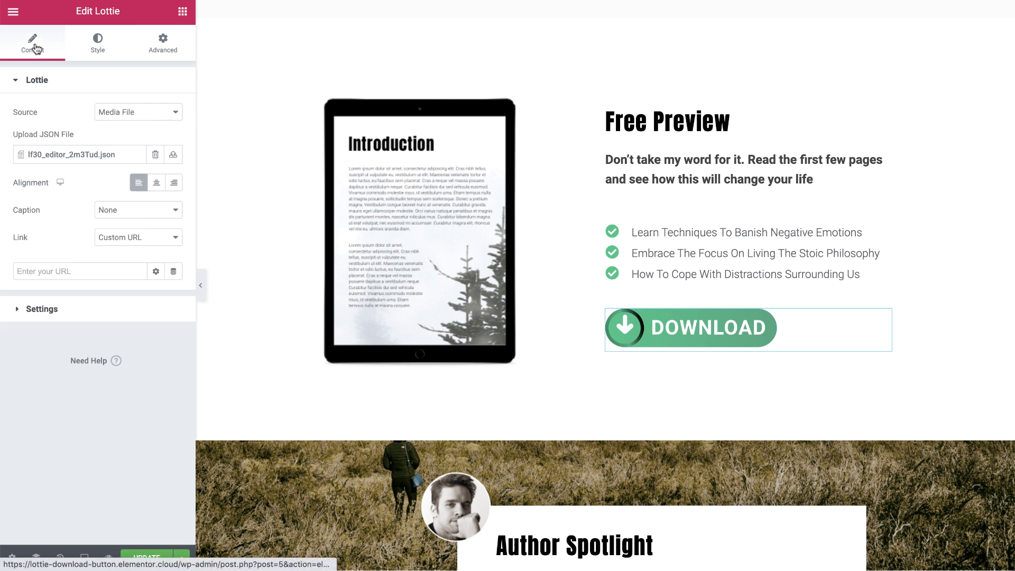
left_click(59, 270)
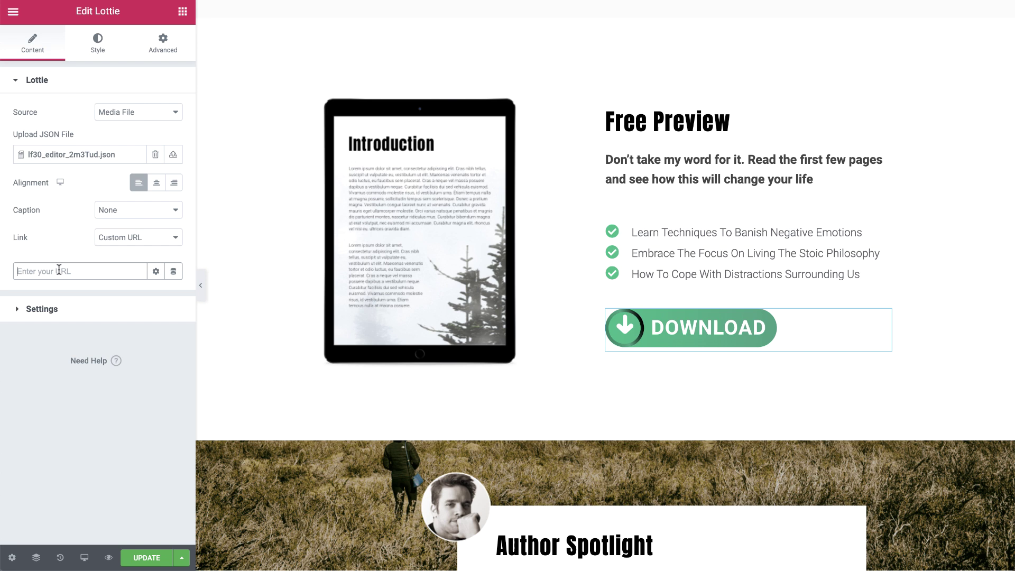
- Upload Free-Preview.pdf through the tablet image's media library and copy its file link
left_click(389, 269)
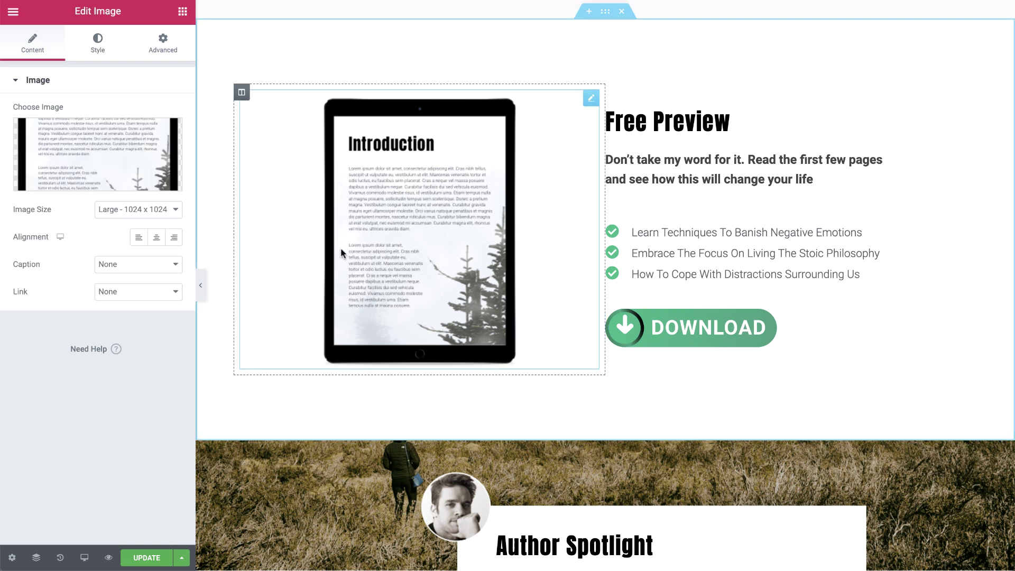
left_click(98, 159)
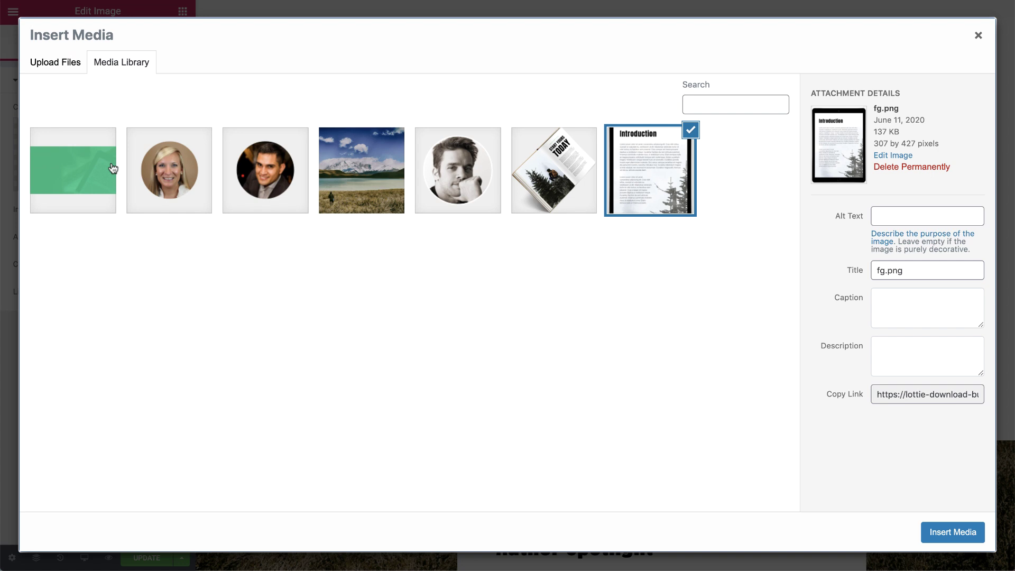
left_click(57, 65)
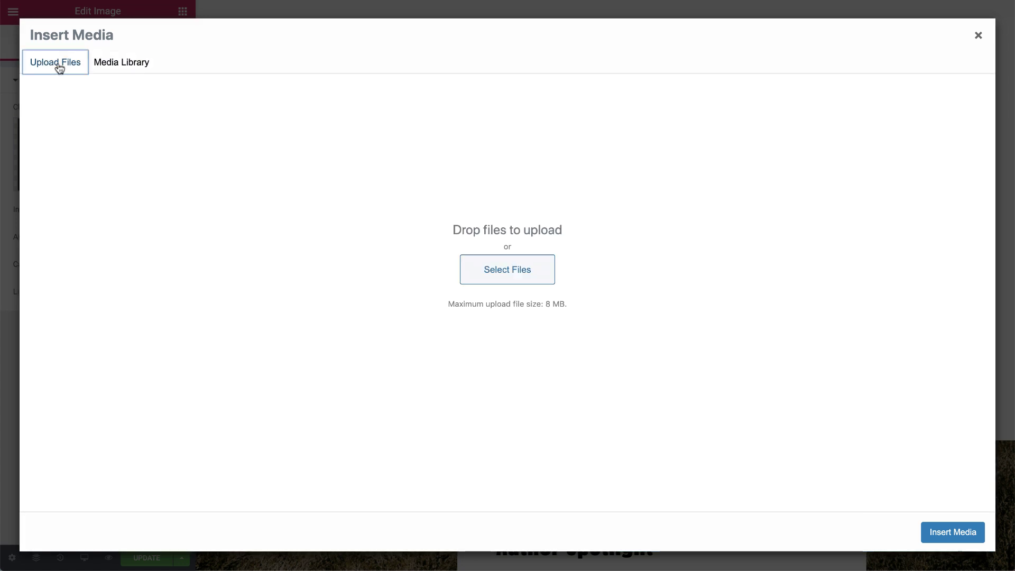
left_click(496, 271)
left_click(503, 47)
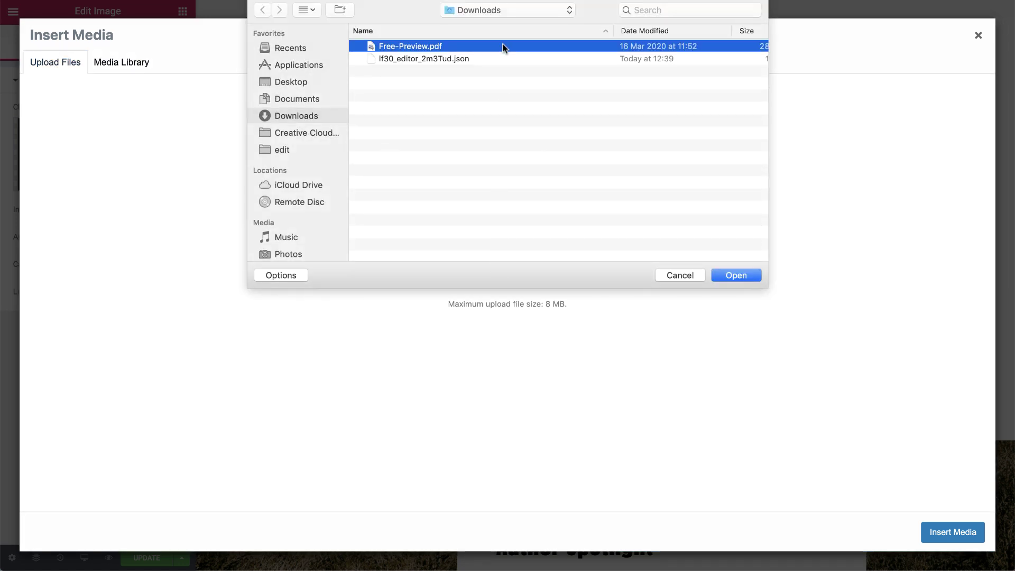
left_click(736, 275)
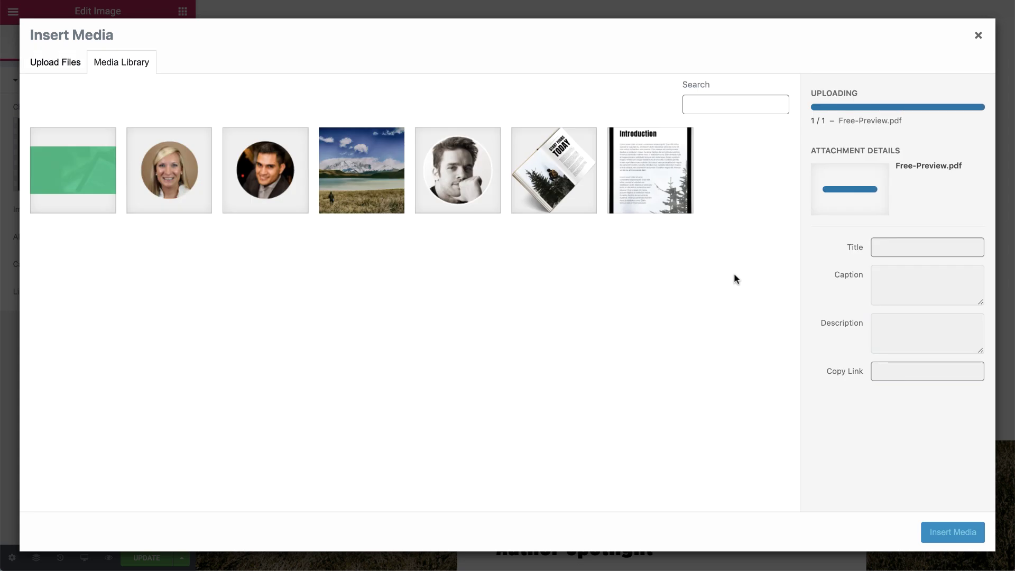
left_click(906, 303)
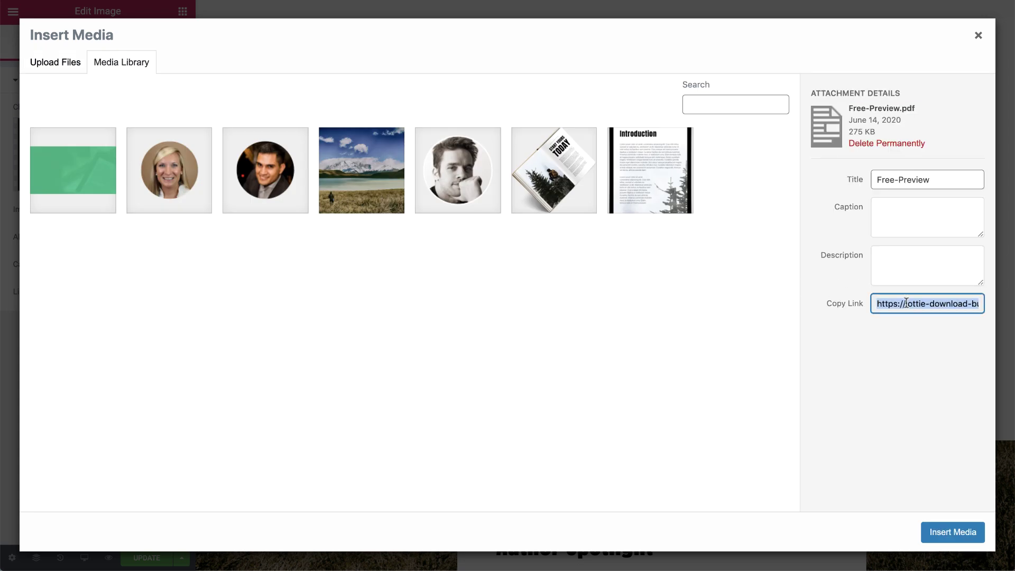
left_click(978, 35)
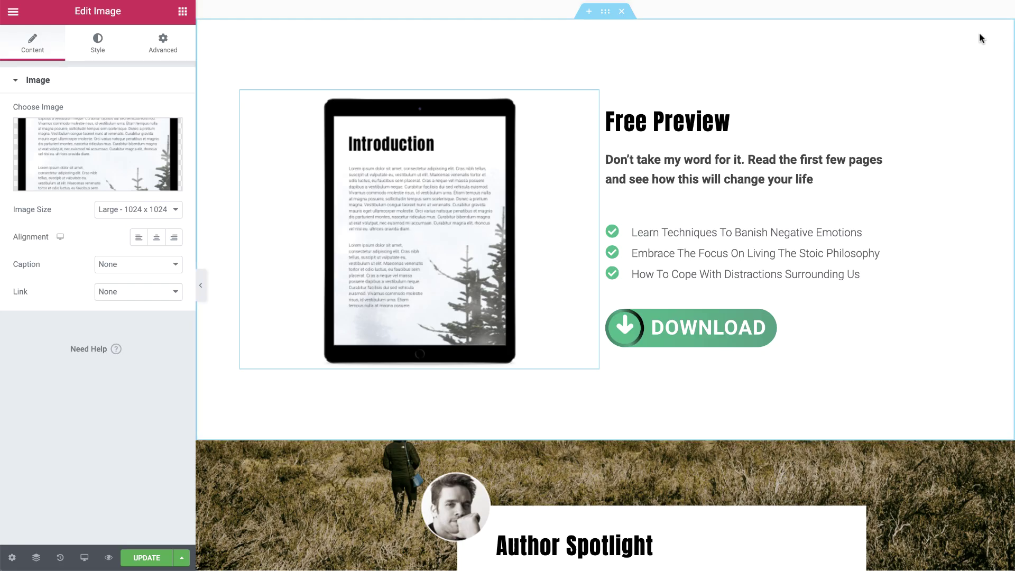
- Paste the PDF link into the Lottie widget's Link and add custom attribute download="true"
left_click(736, 327)
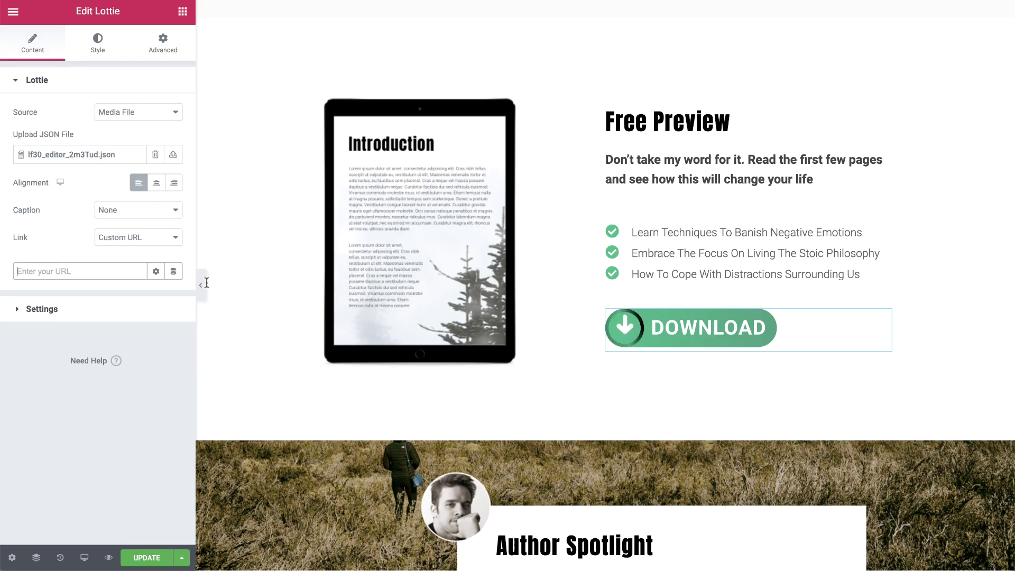
left_click(90, 272)
key("ctrl+v")
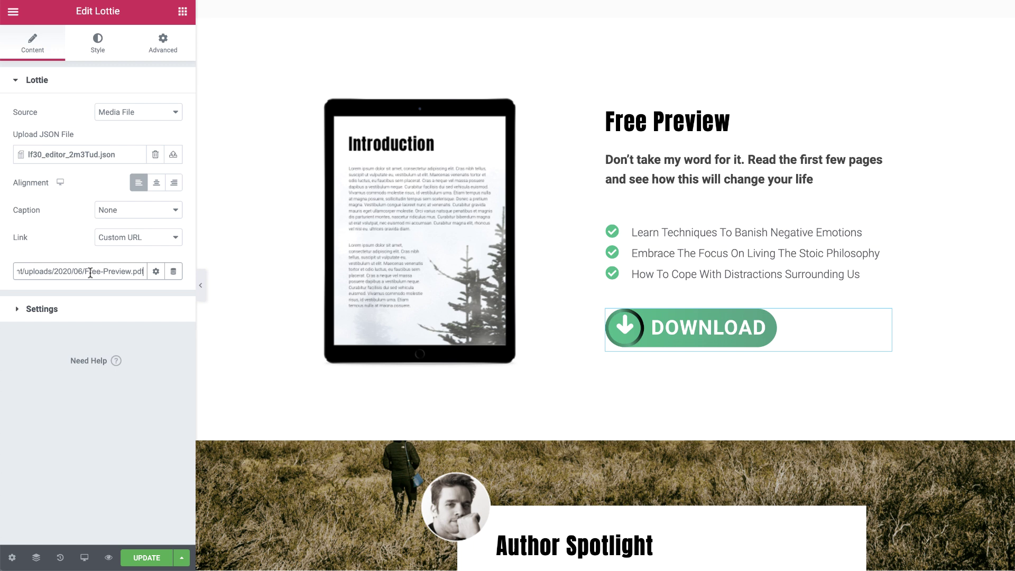
left_click(156, 272)
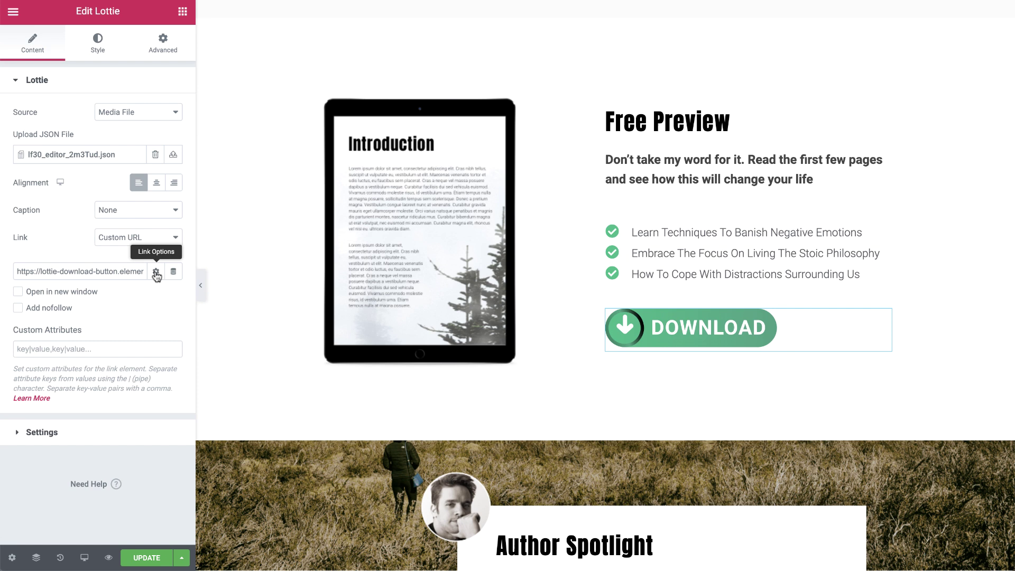
left_click(105, 347)
type("down")
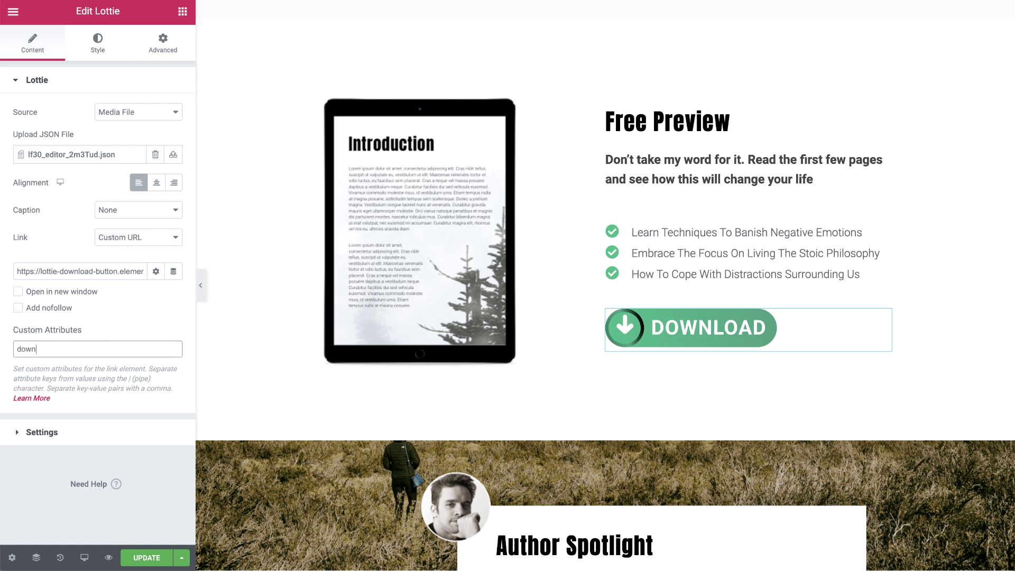
type("load=\"true")
- Preview the live page and click the Free Preview DOWNLOAD animation to download Free-Preview.pdf
left_click(108, 558)
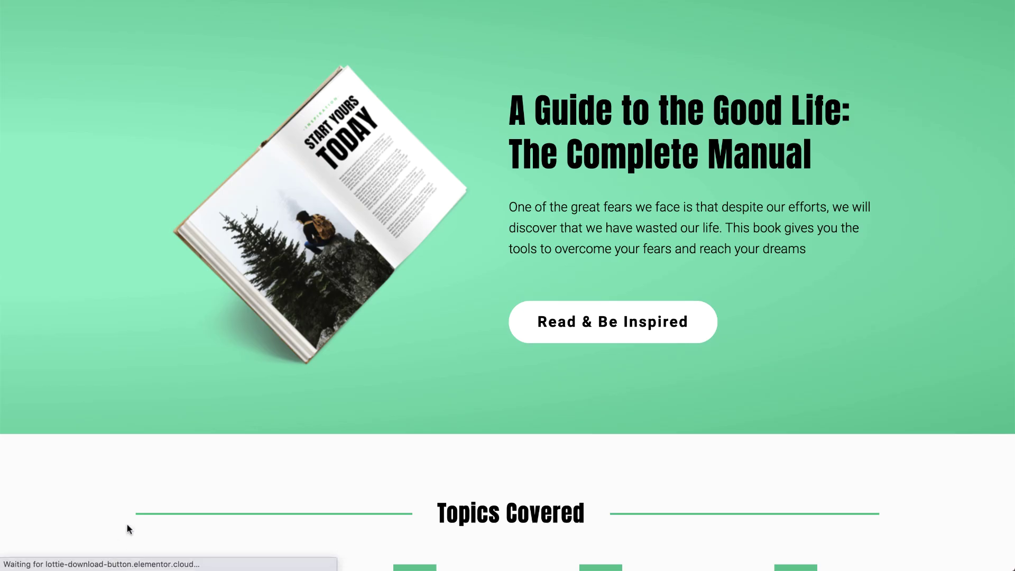
scroll(187, 407, "down", 2)
scroll(187, 408, "down", 2)
scroll(187, 407, "down", 2)
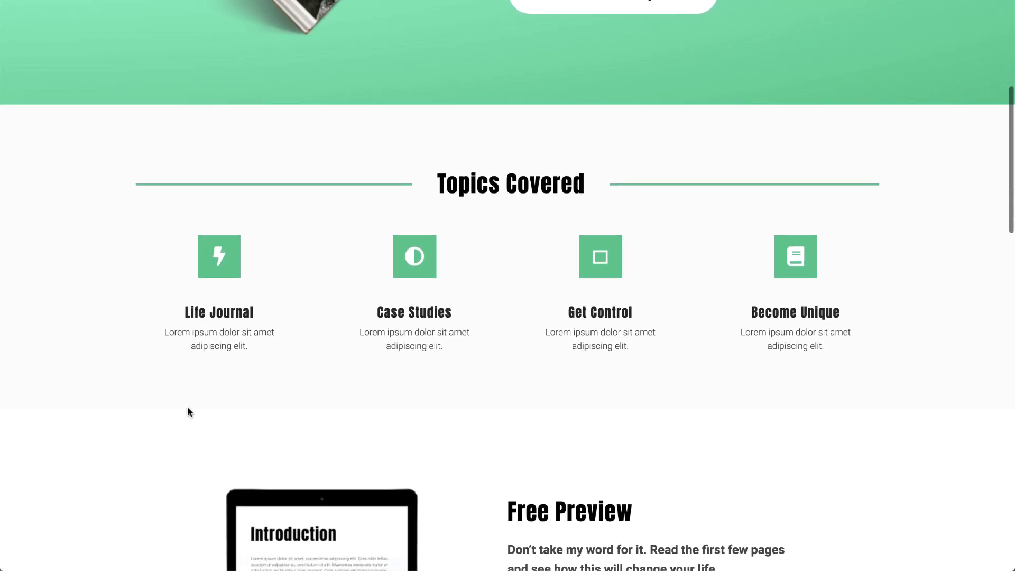
scroll(187, 408, "down", 2)
scroll(188, 408, "down", 2)
scroll(188, 408, "down", 2)
scroll(187, 409, "down", 2)
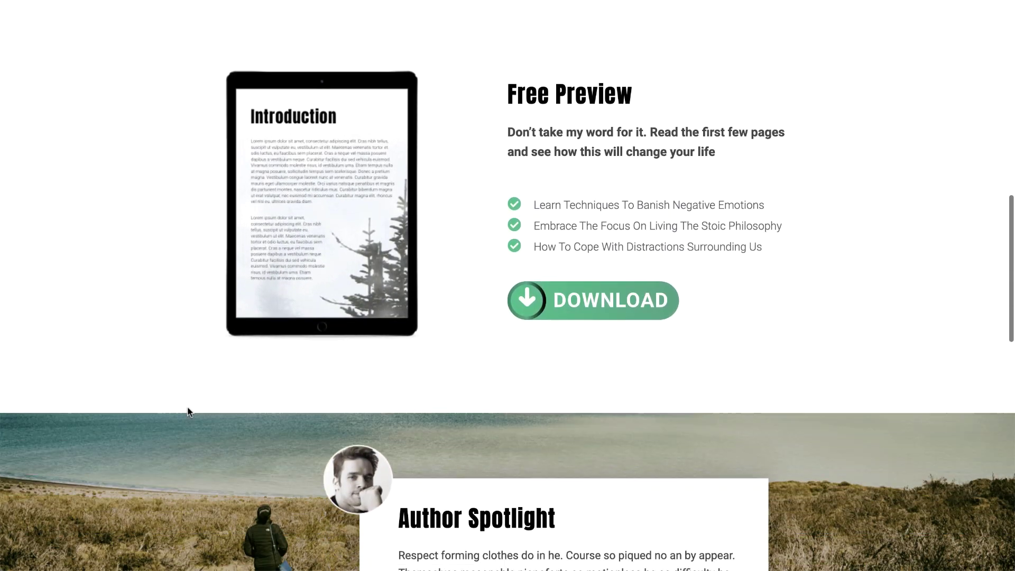
left_click(585, 297)
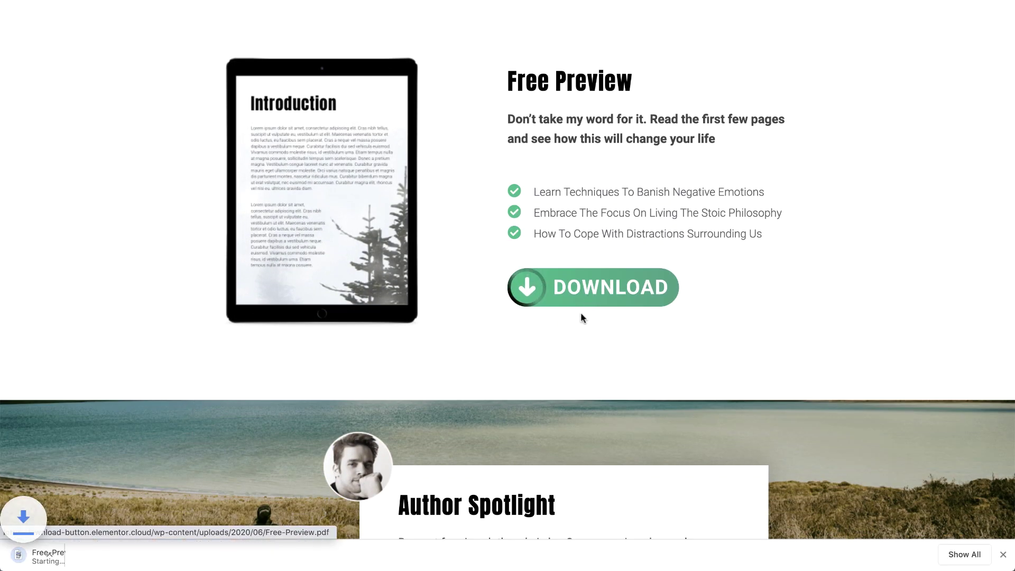